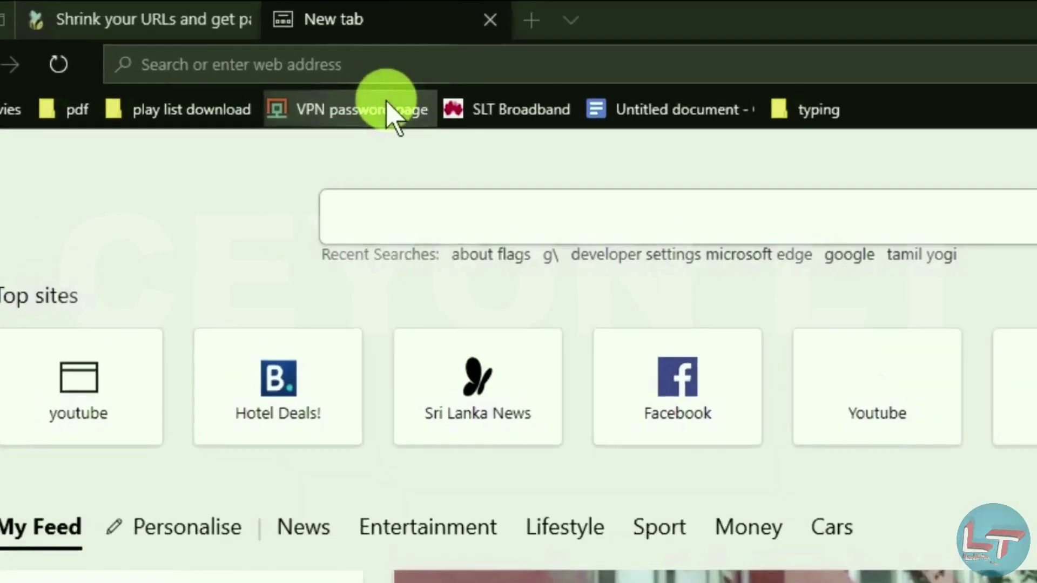
- Begin entering the Sweech address 192.168.116.16 in the PC browser's address bar
{"action": "left_click", "coordinate": [410, 78]}
- Go to 192.168.116.16:4444 in Edge to show the phone's storage list
{"action": "type", "text": "192.168.116.16"}
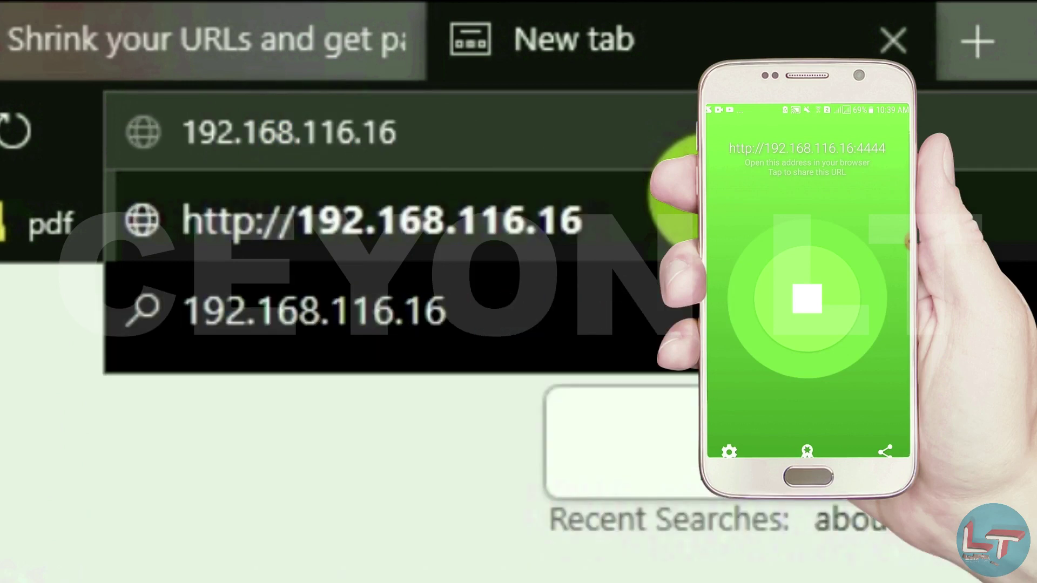
{"action": "type", "text": ":4444"}
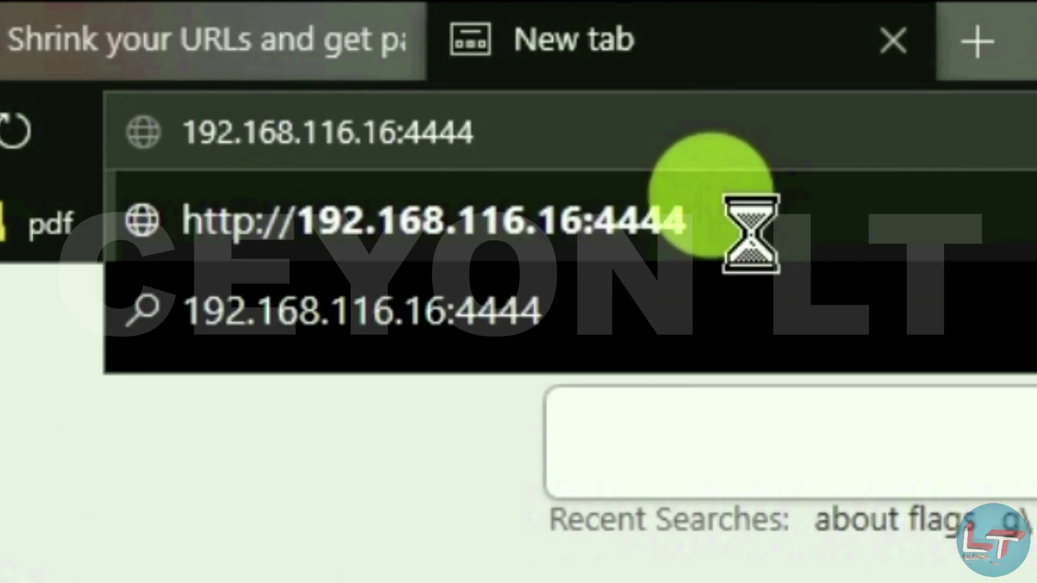
{"action": "key", "text": "Return"}
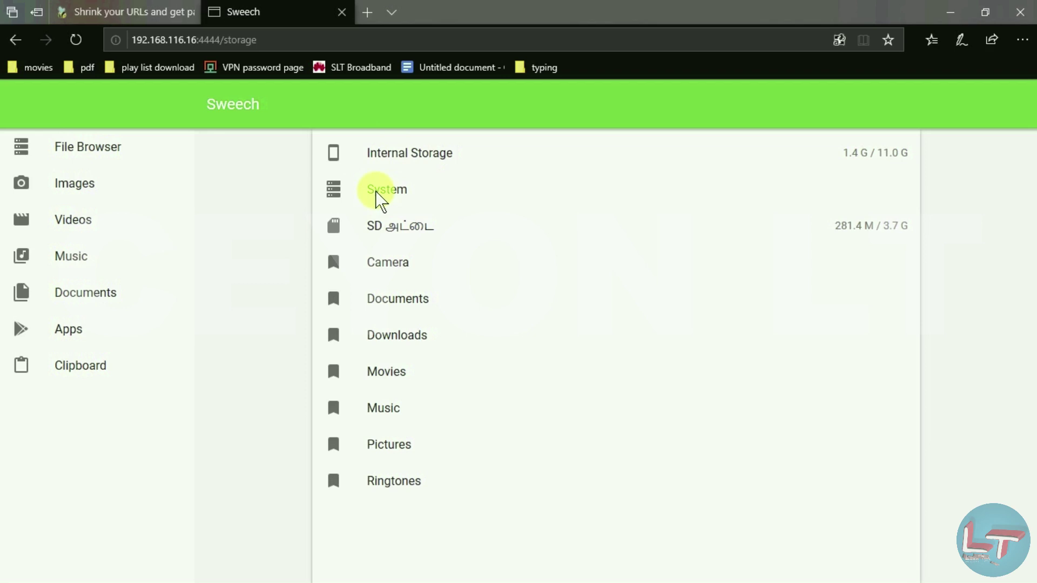
- Open Internal Storage, then scroll down to the pixelLab folder and open it
{"action": "left_click", "coordinate": [389, 165]}
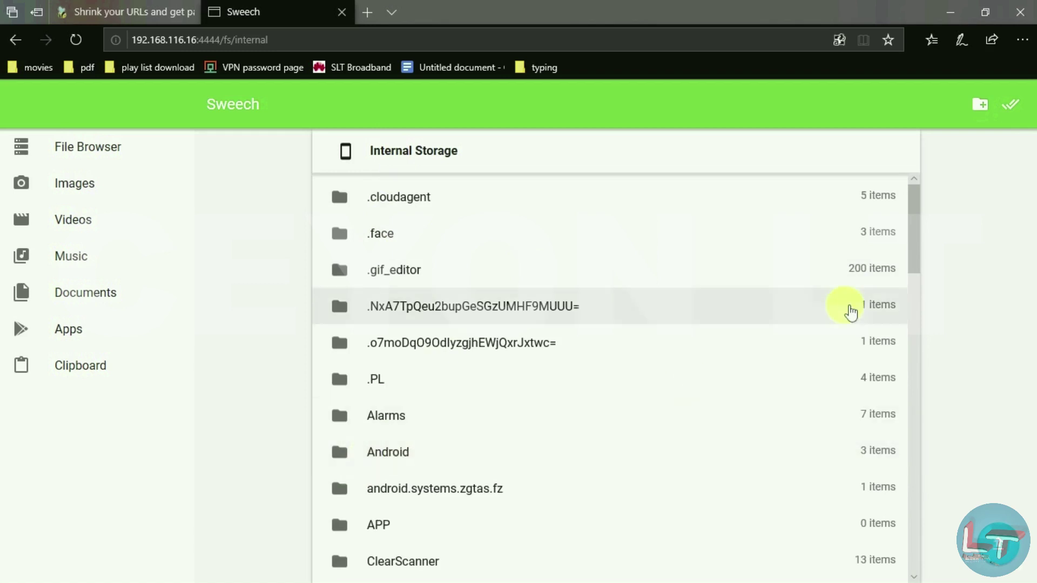
{"action": "left_click_drag", "start_coordinate": [916, 254], "coordinate": [979, 398]}
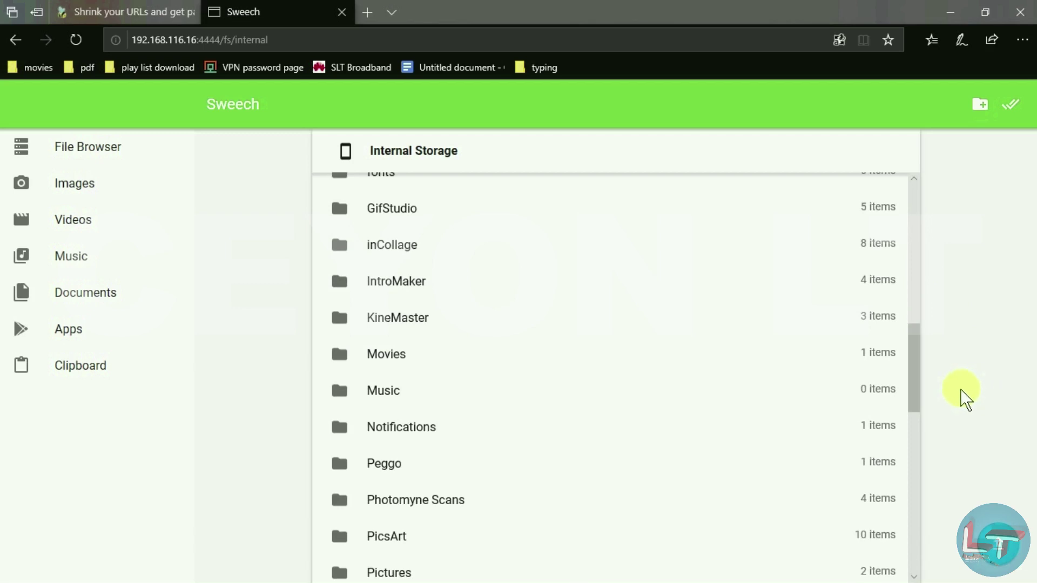
{"action": "left_click_drag", "start_coordinate": [914, 372], "coordinate": [967, 406]}
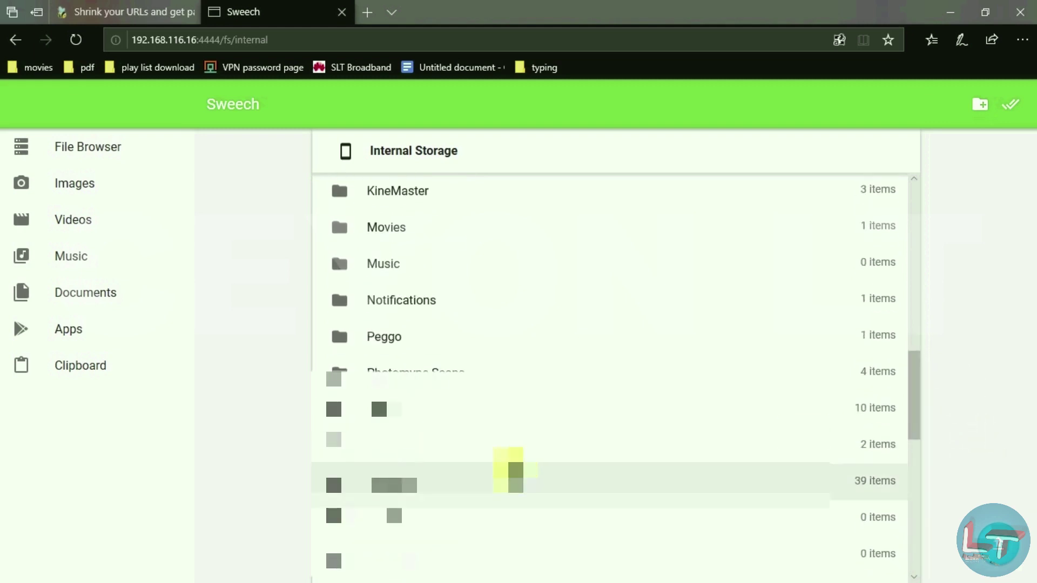
{"action": "left_click", "coordinate": [394, 481]}
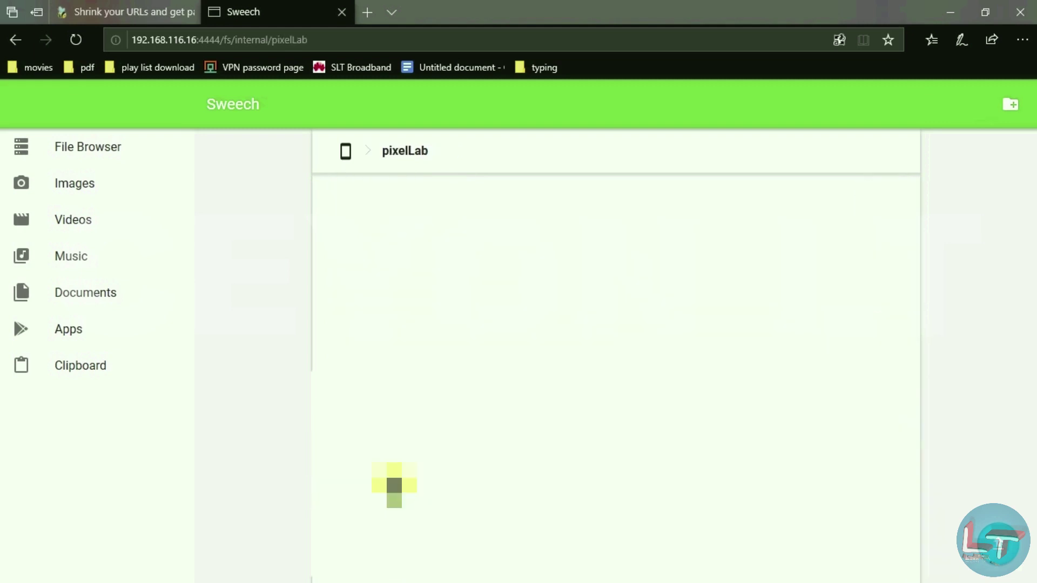
- Preview two pixelLab images, including 20191109_132935.png, then return to the SD card file list
{"action": "left_click", "coordinate": [424, 308]}
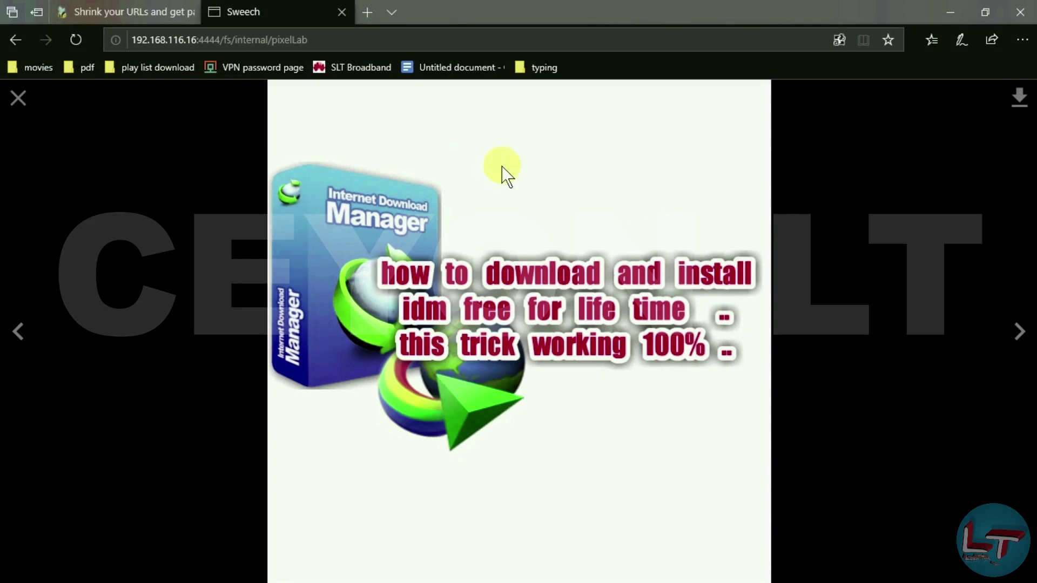
{"action": "left_click", "coordinate": [12, 98]}
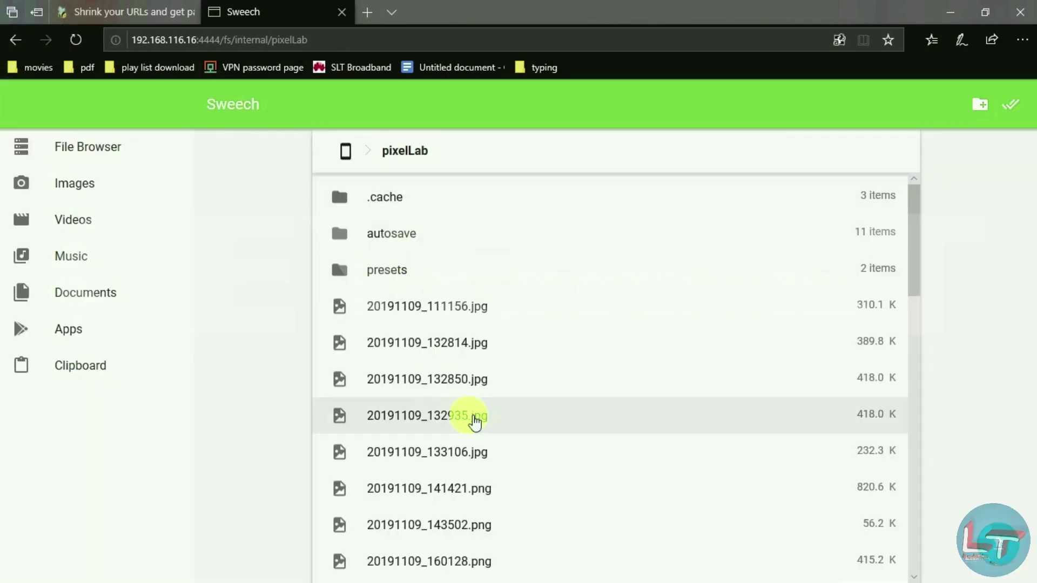
{"action": "left_click", "coordinate": [467, 416]}
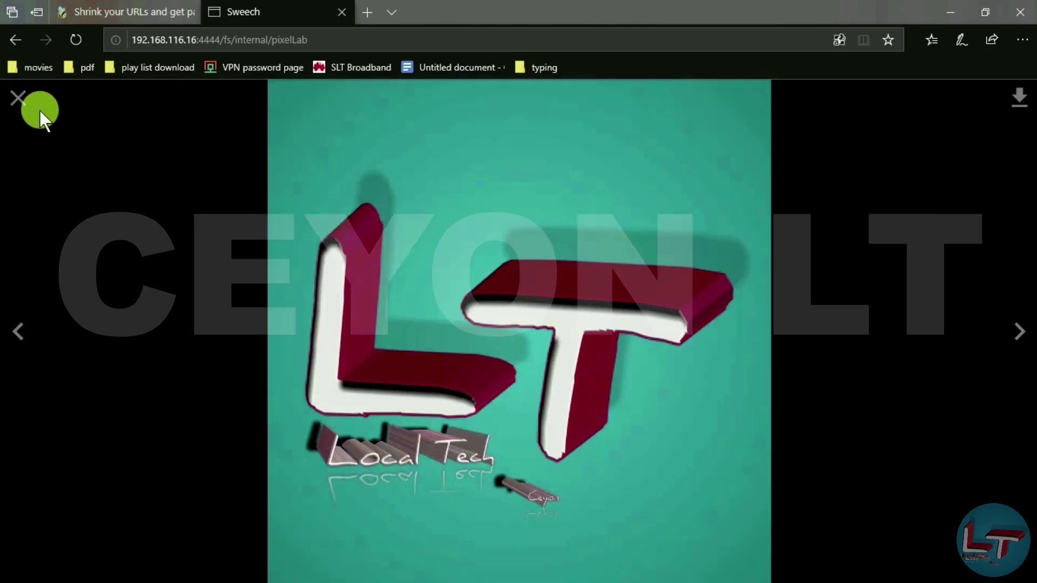
{"action": "left_click", "coordinate": [19, 98]}
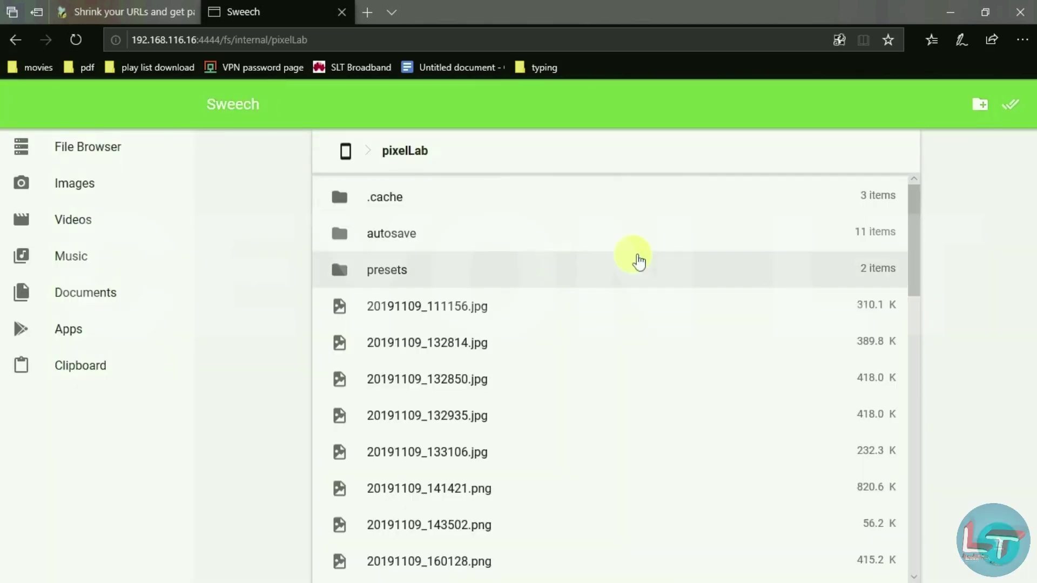
{"action": "key", "text": "alt+Left"}
{"action": "left_click_drag", "start_coordinate": [914, 301], "coordinate": [968, 528]}
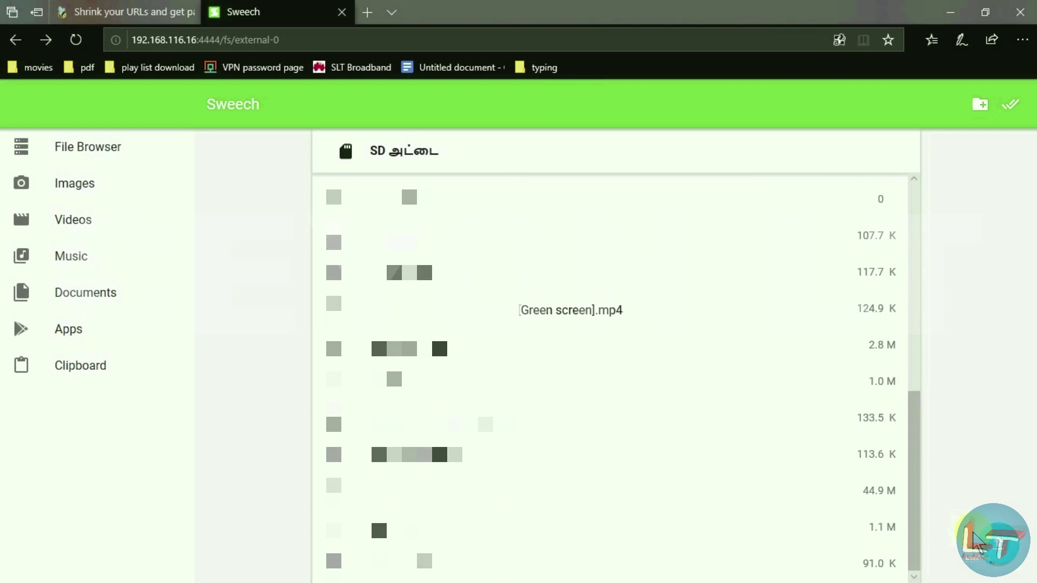
- Download joker best sceane.mp4 through IDM twice, then close the video viewer
{"action": "left_click", "coordinate": [499, 449]}
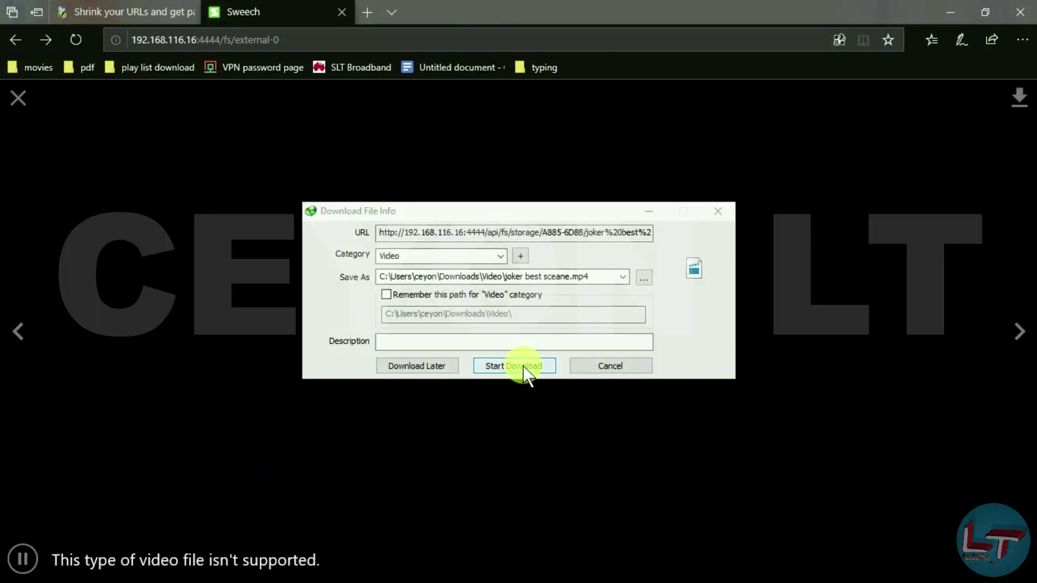
{"action": "left_click", "coordinate": [522, 367]}
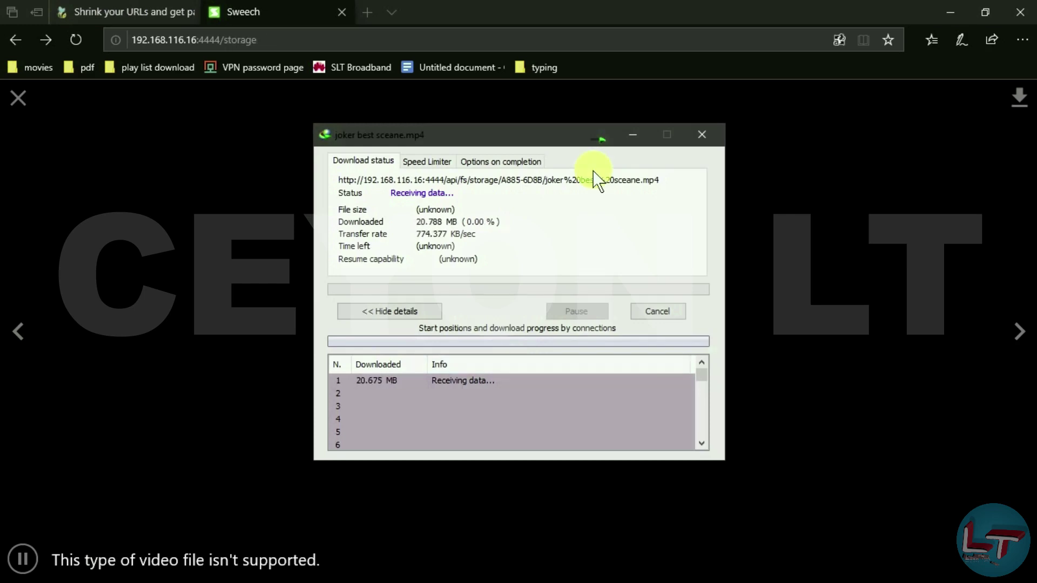
{"action": "left_click", "coordinate": [1019, 97]}
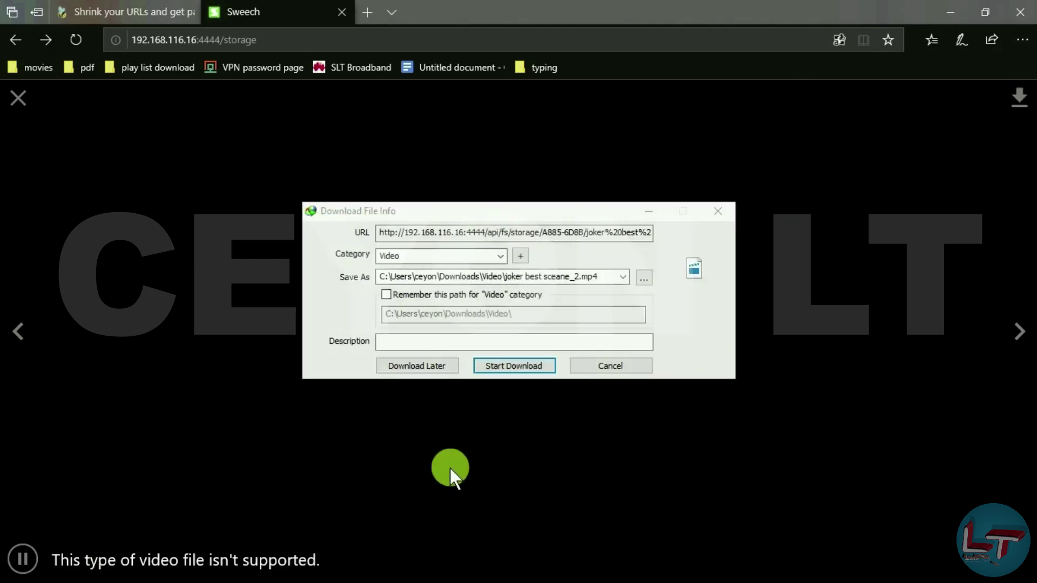
{"action": "left_click", "coordinate": [501, 367]}
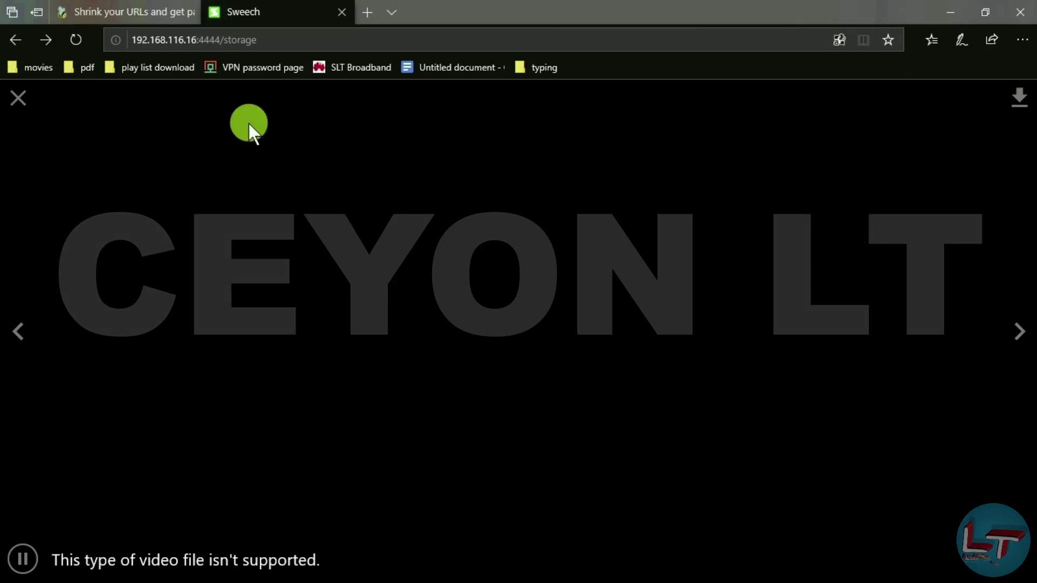
{"action": "left_click", "coordinate": [21, 102]}
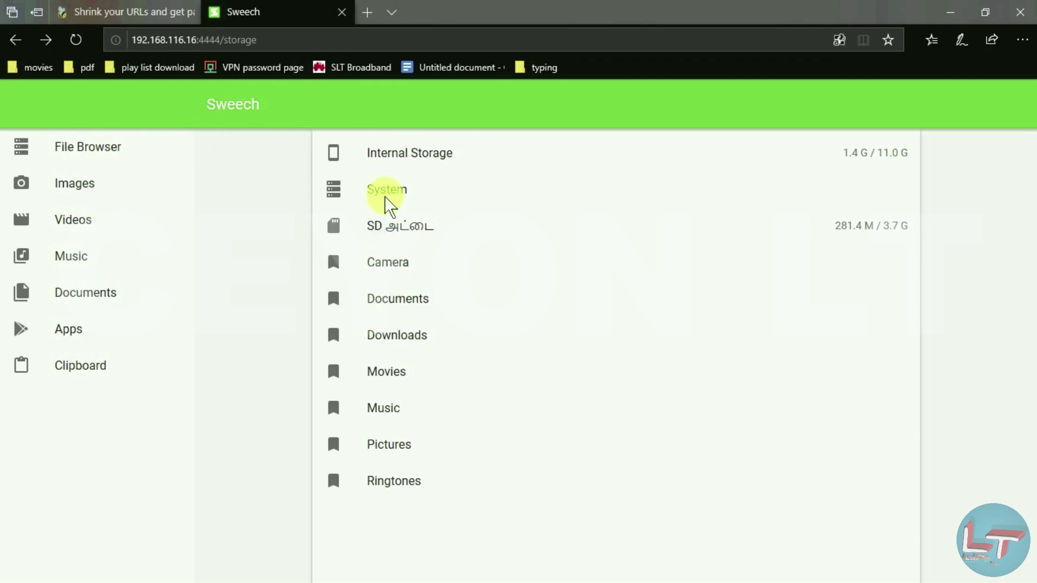
- Open Internal Storage's PicsArt folder and bring up the upload file picker
{"action": "left_click", "coordinate": [399, 156]}
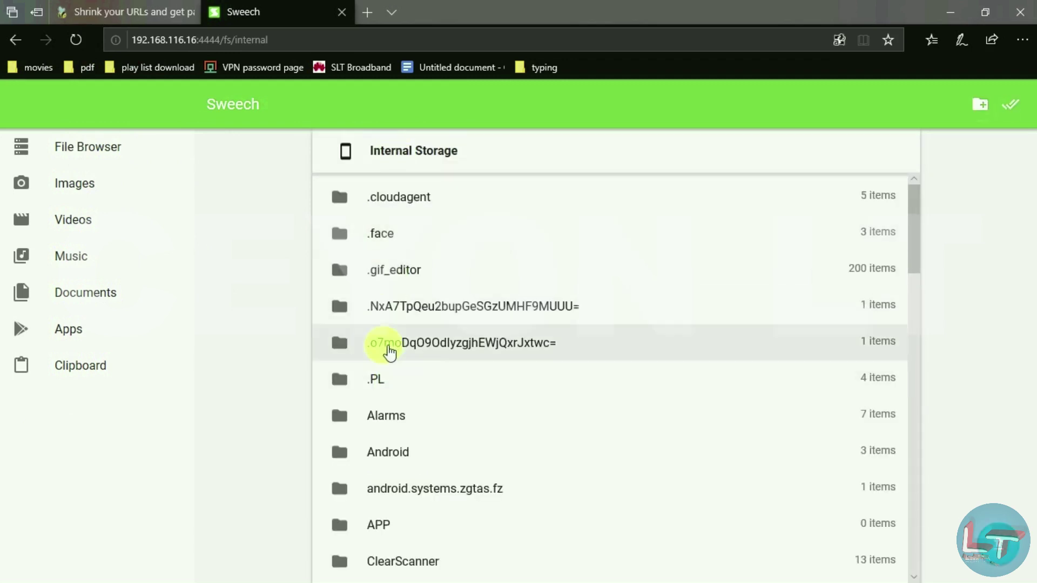
{"action": "left_click_drag", "start_coordinate": [914, 231], "coordinate": [959, 381]}
{"action": "scroll", "coordinate": [407, 566], "scroll_direction": "down", "scroll_amount": 1}
{"action": "left_click", "coordinate": [398, 495]}
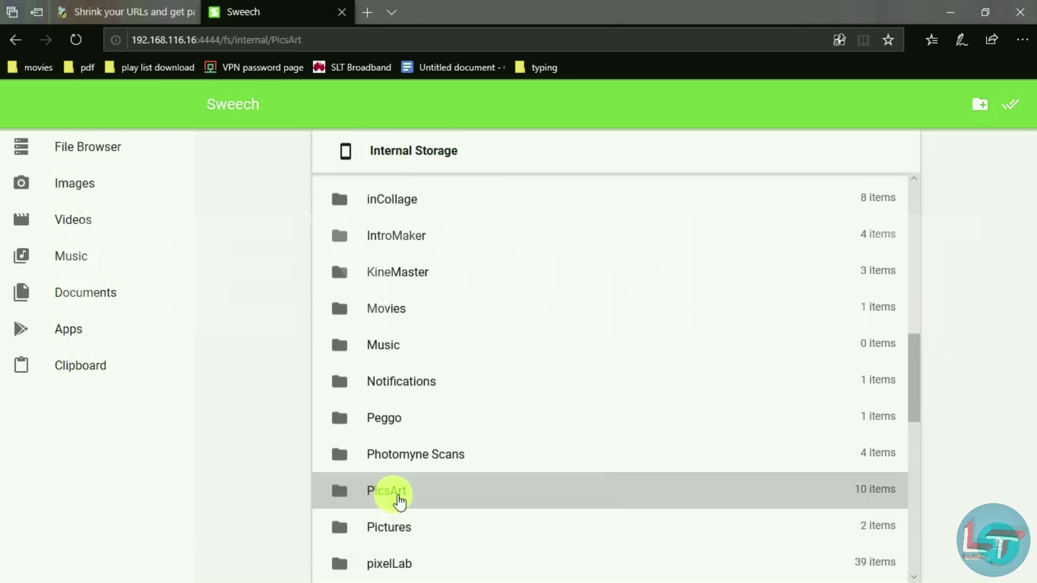
{"action": "left_click", "coordinate": [979, 114]}
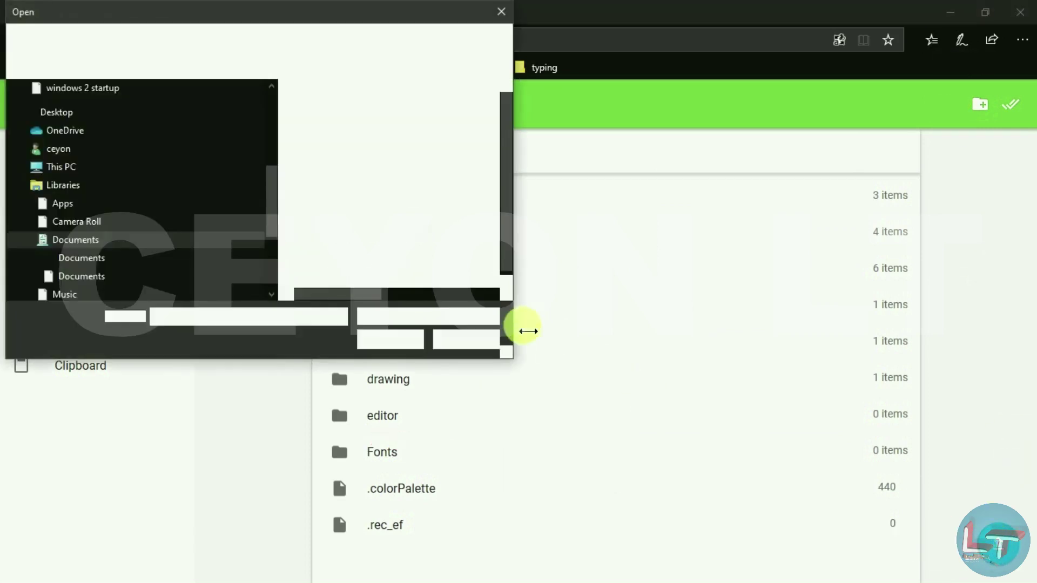
- Upload 20200102_120627.png from E:\YouTube\Thumline\Windows 10 thumlines into PicsArt
{"action": "left_click_drag", "start_coordinate": [266, 208], "coordinate": [284, 122]}
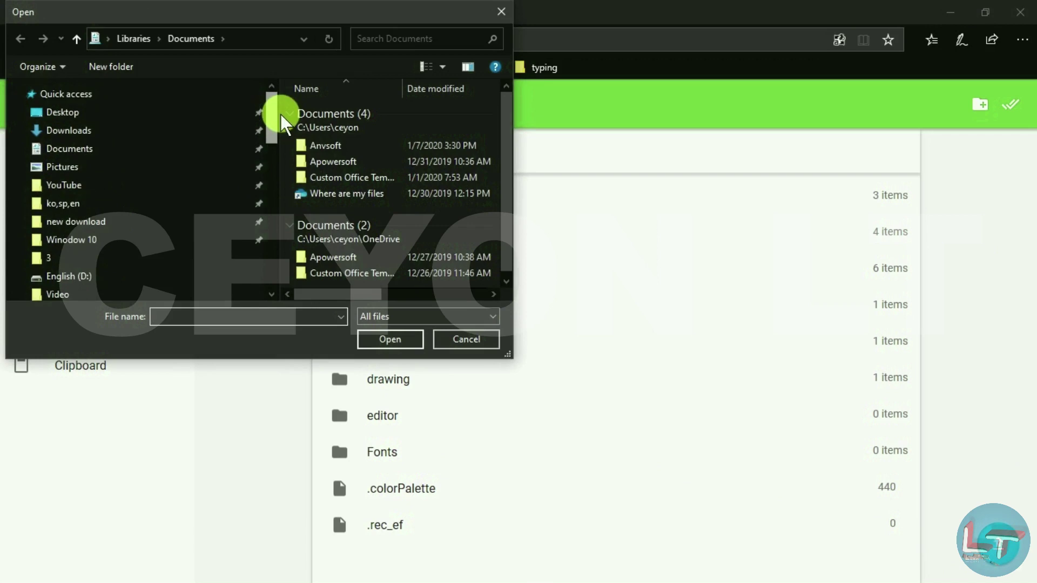
{"action": "left_click", "coordinate": [102, 184]}
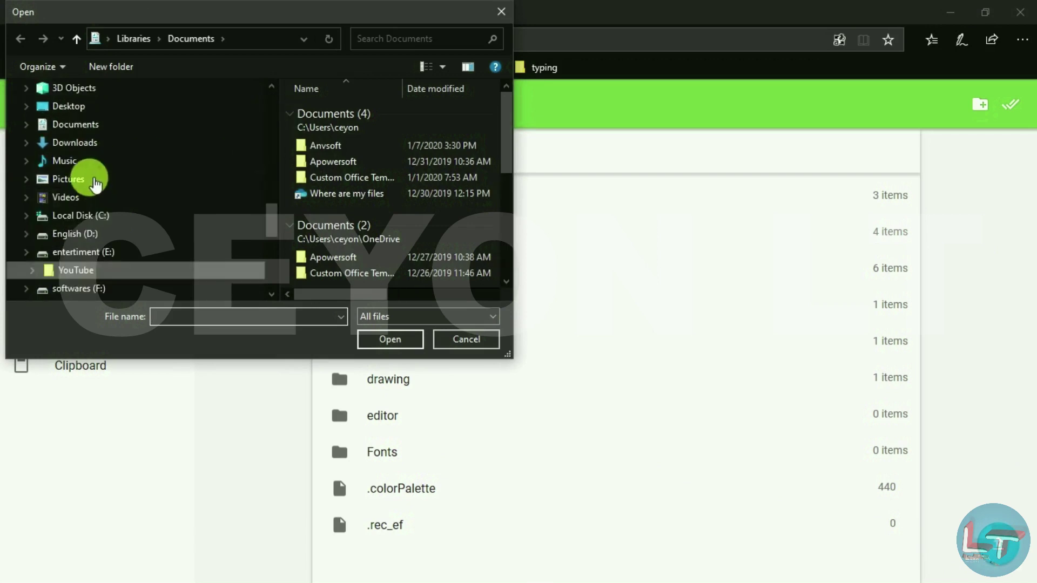
{"action": "left_click_drag", "start_coordinate": [502, 143], "coordinate": [527, 185]}
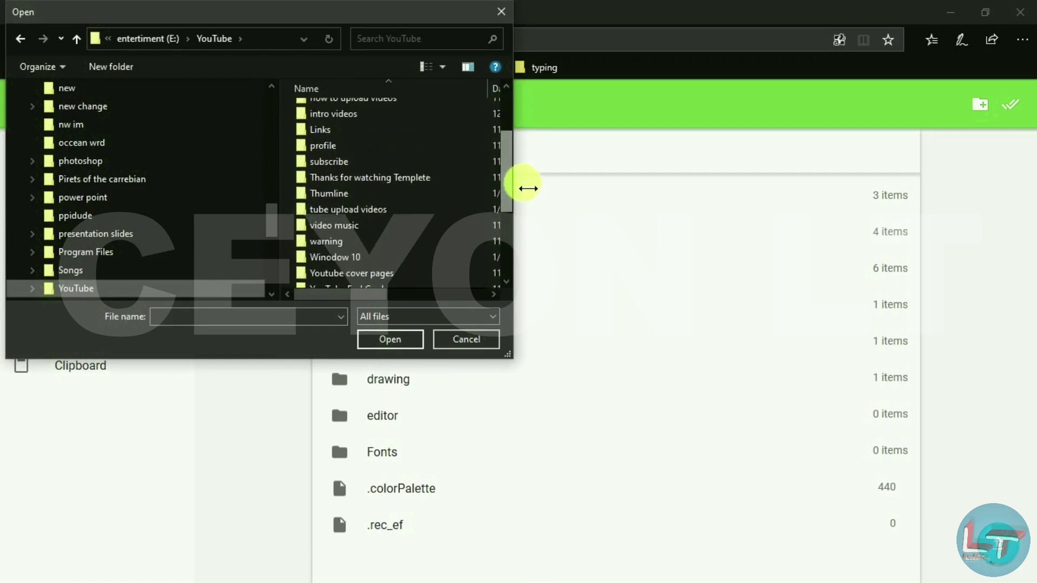
{"action": "double_click", "coordinate": [369, 198]}
{"action": "double_click", "coordinate": [345, 142]}
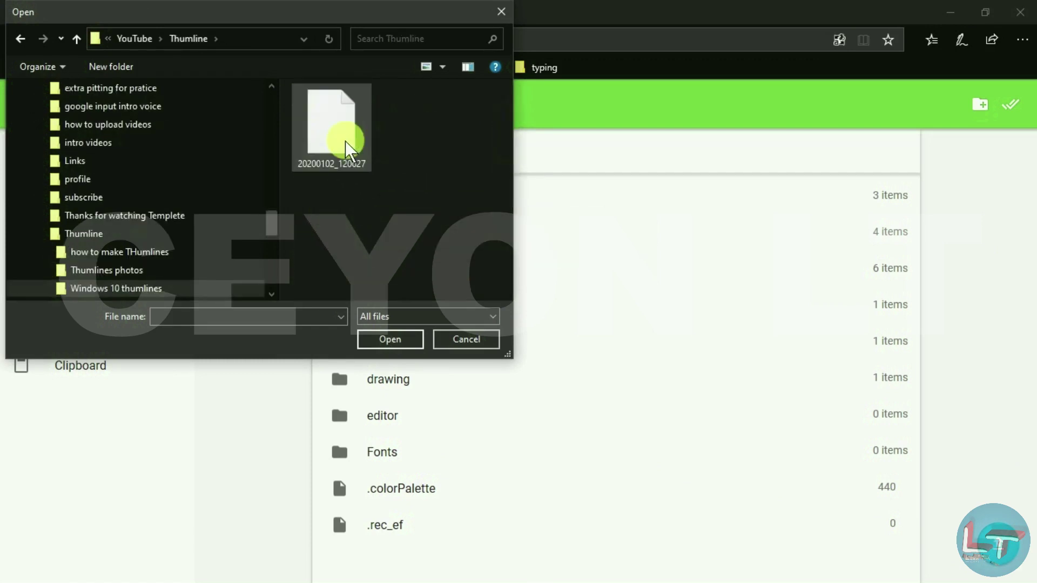
{"action": "left_click", "coordinate": [343, 142]}
{"action": "left_click", "coordinate": [391, 340]}
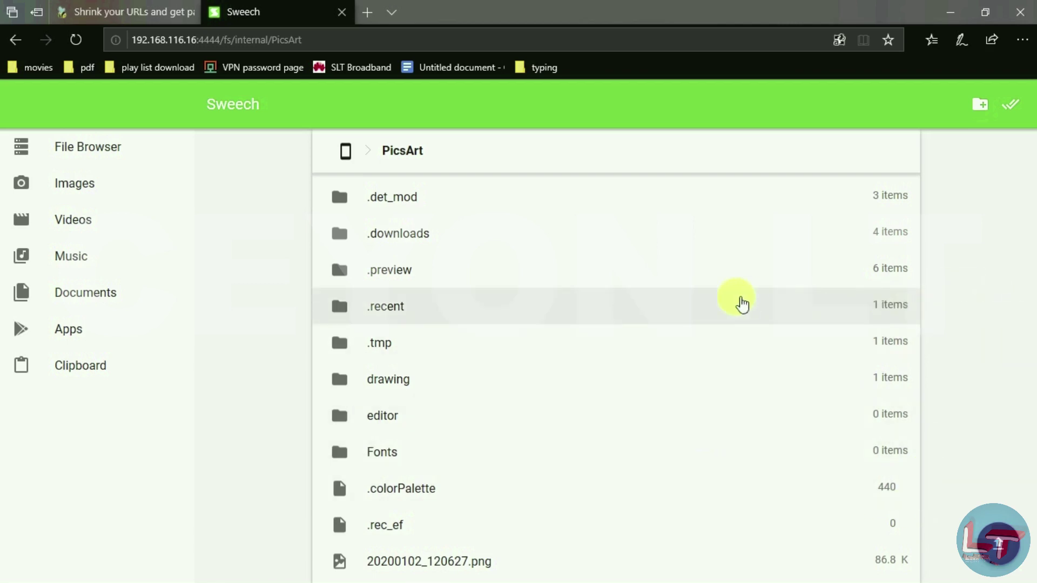
- Preview the uploaded Windows 10 Part - 1 png, then close Edge with all its tabs
{"action": "left_click", "coordinate": [495, 562]}
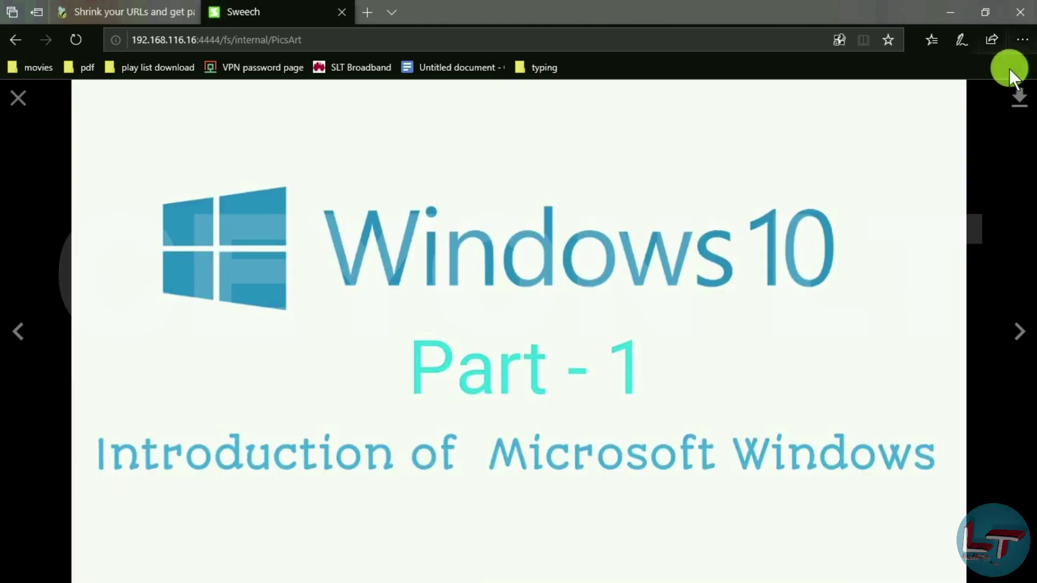
{"action": "left_click", "coordinate": [1022, 11]}
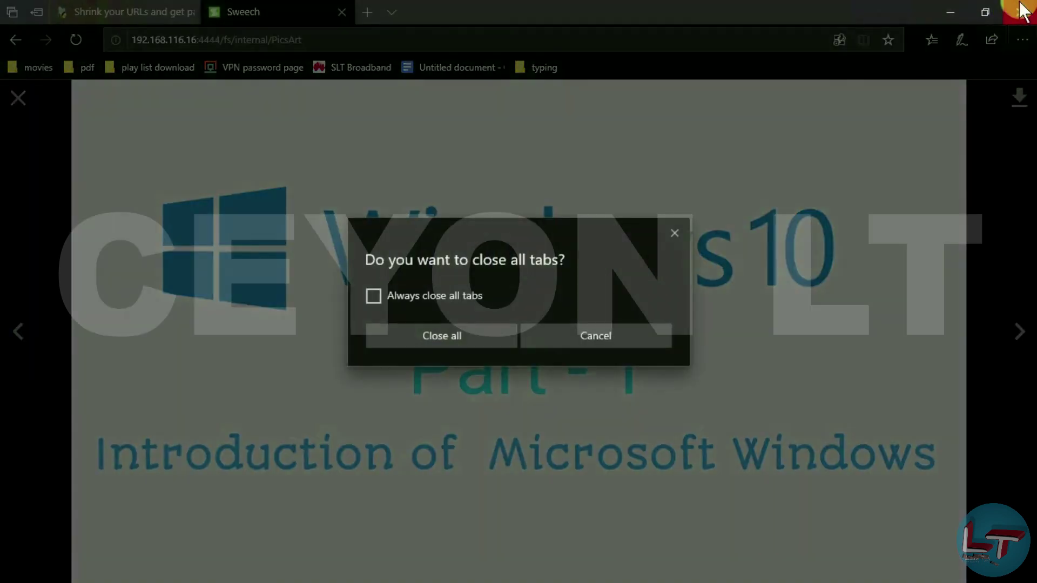
{"action": "left_click", "coordinate": [507, 335]}
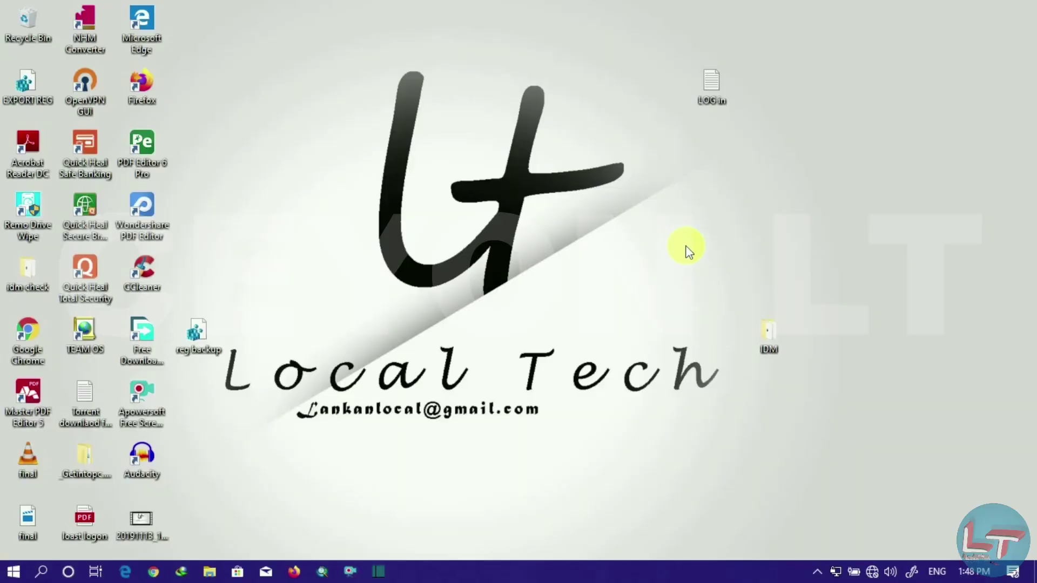